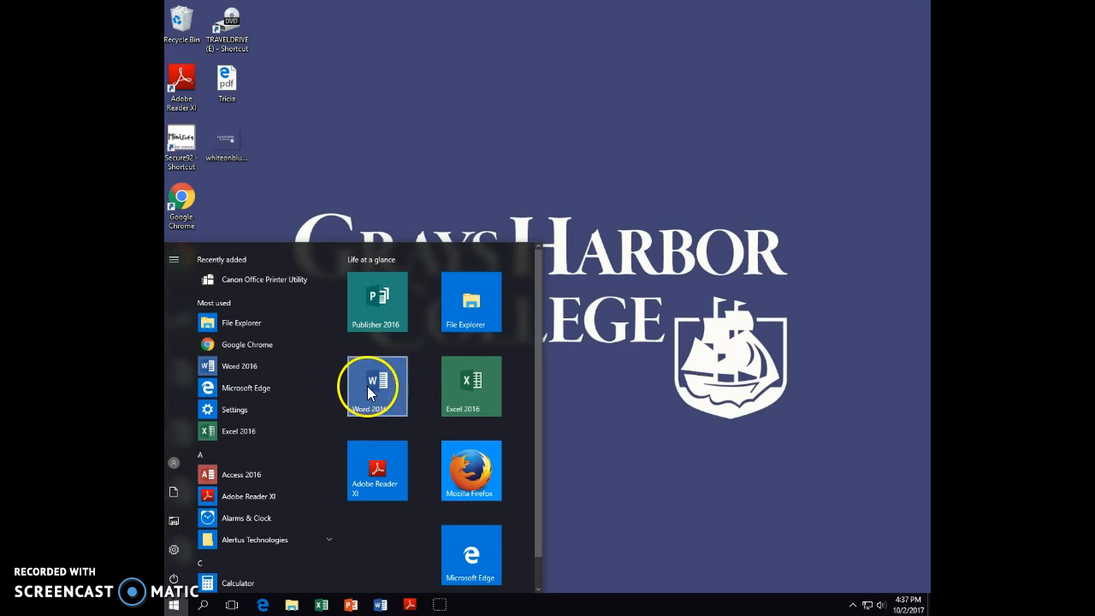
Start Word 2016 and create a new blank document
left_click(378, 385)
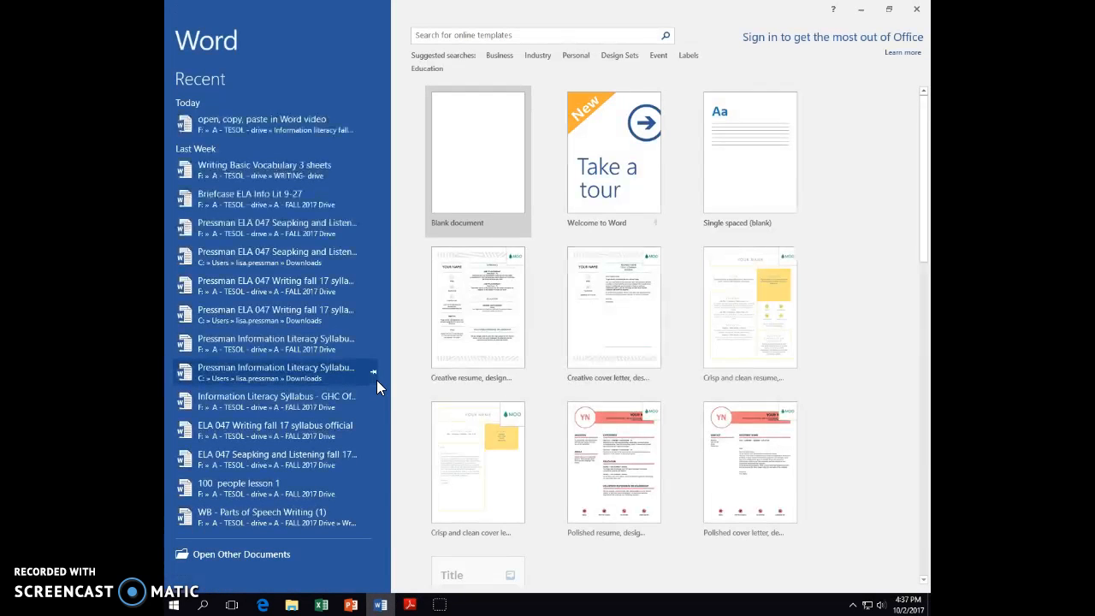
left_click(390, 377)
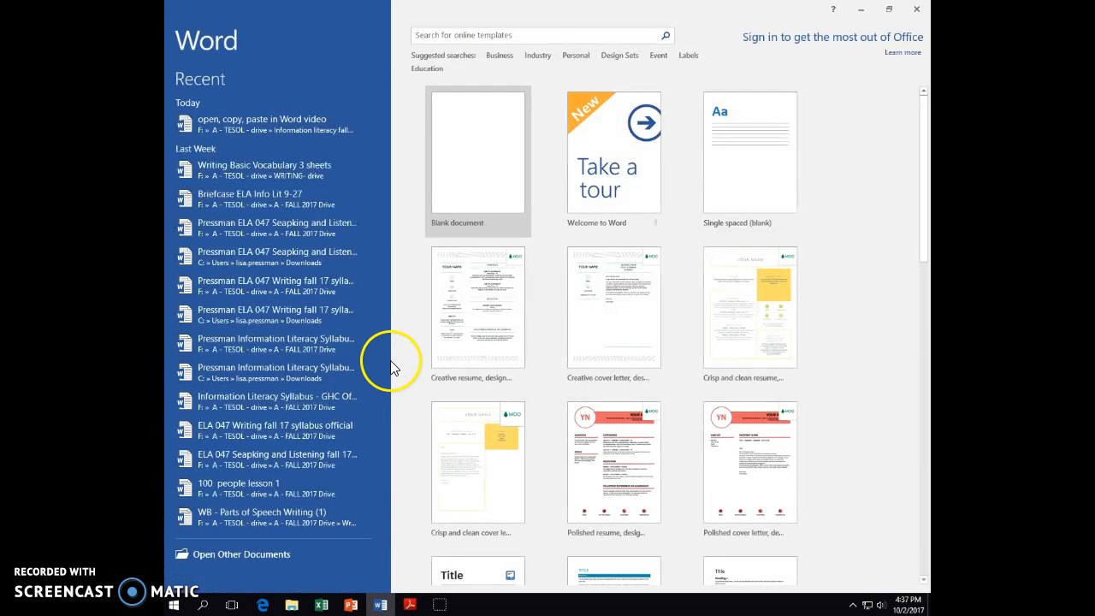
left_click(478, 162)
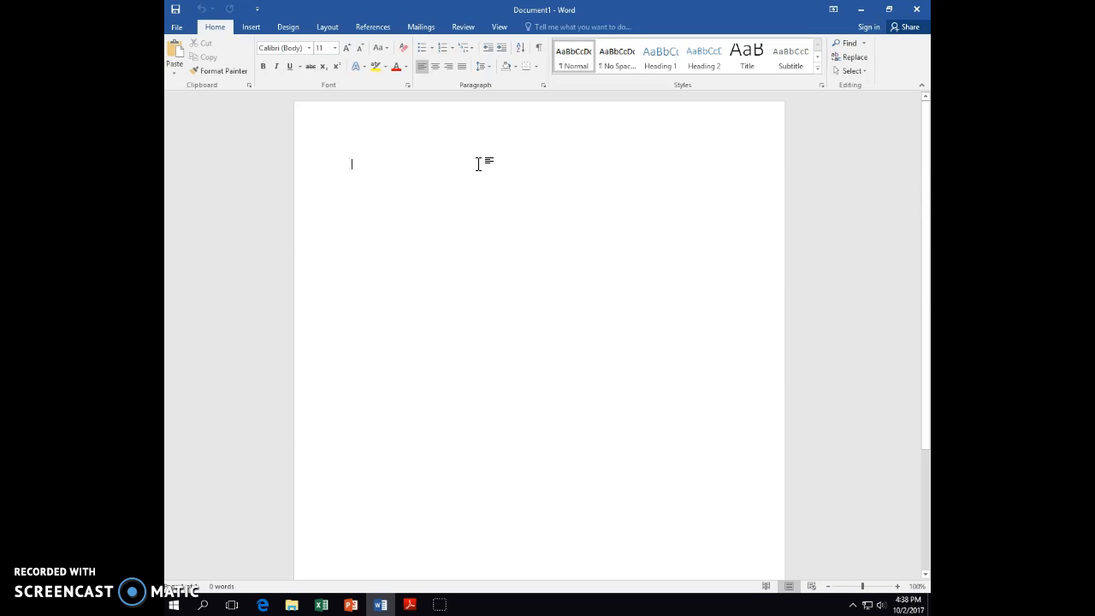
Write the sentence "I like food." on the first line of the document
left_click(479, 185)
type("I")
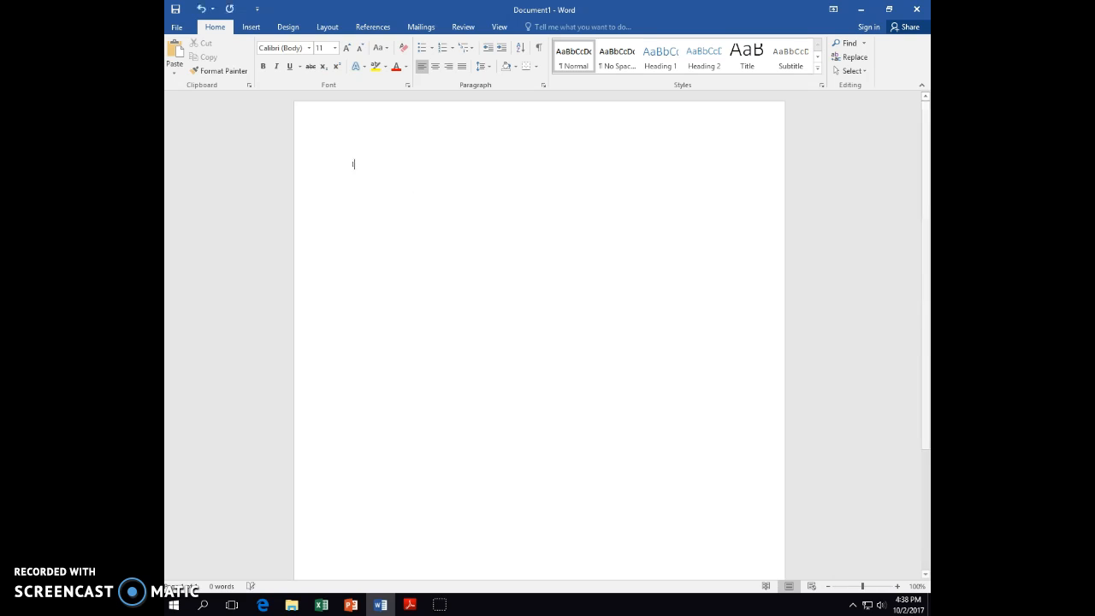
type(" like food.")
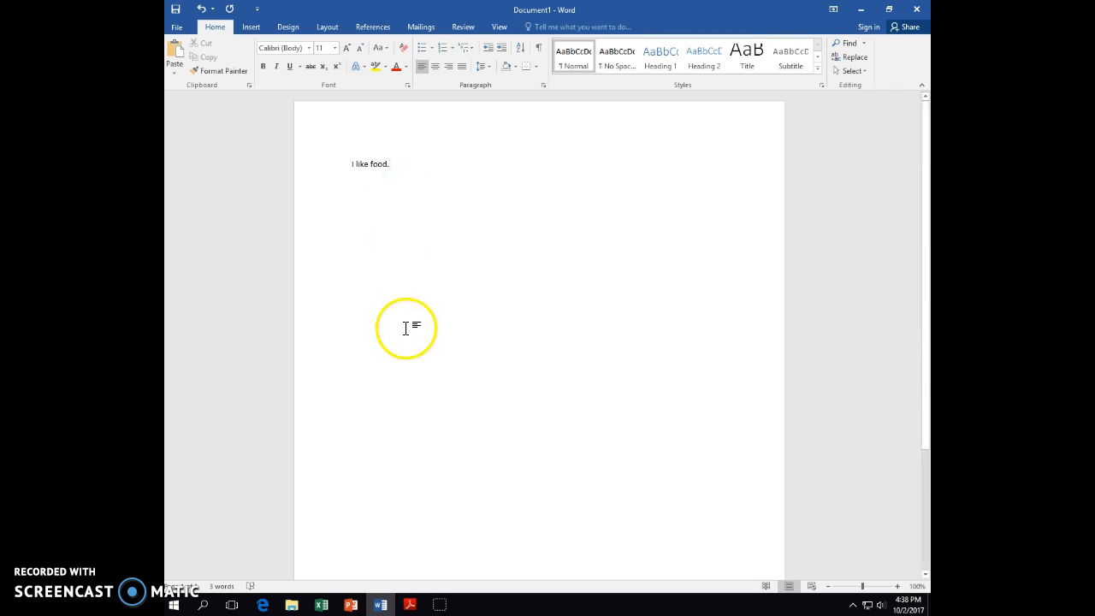
Paste the copied keyboard picture and, with In Front of Text wrapping, move it to the lower half of the page
right_click(406, 327)
left_click(432, 380)
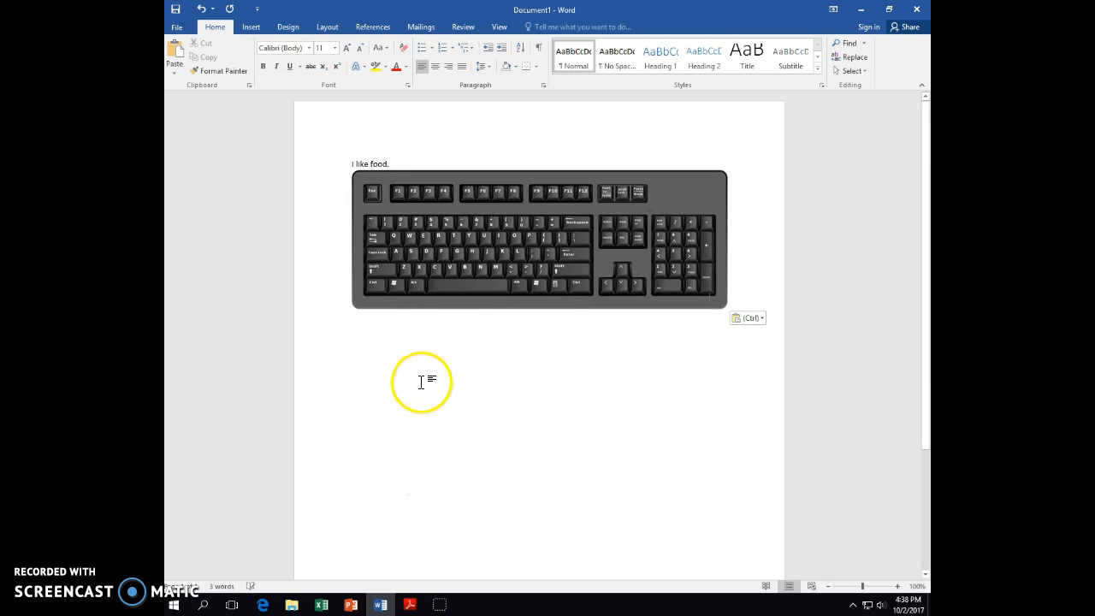
double_click(497, 290)
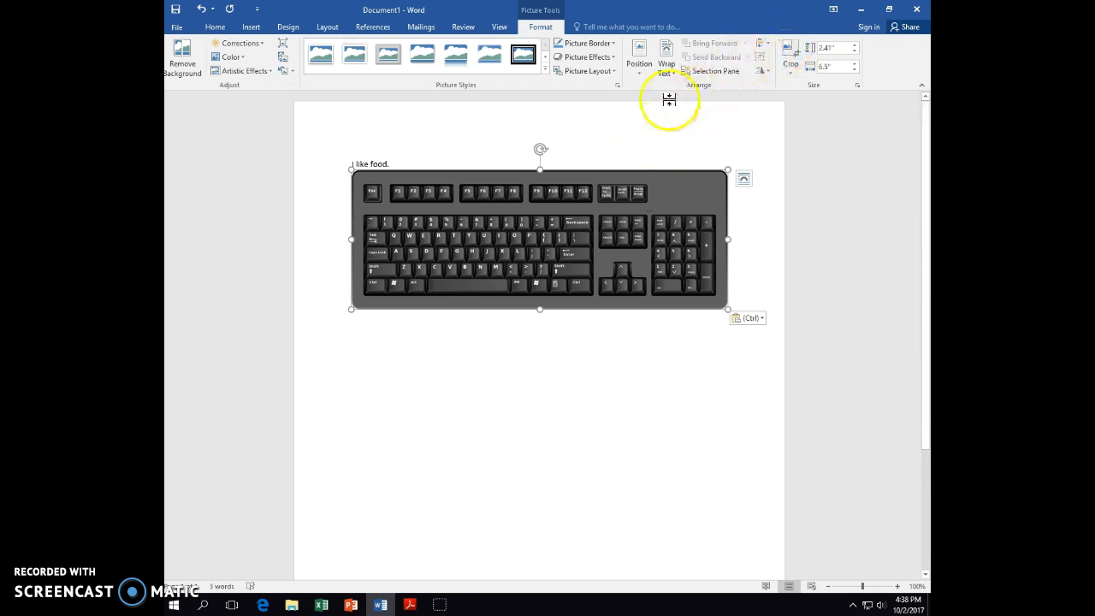
left_click(669, 60)
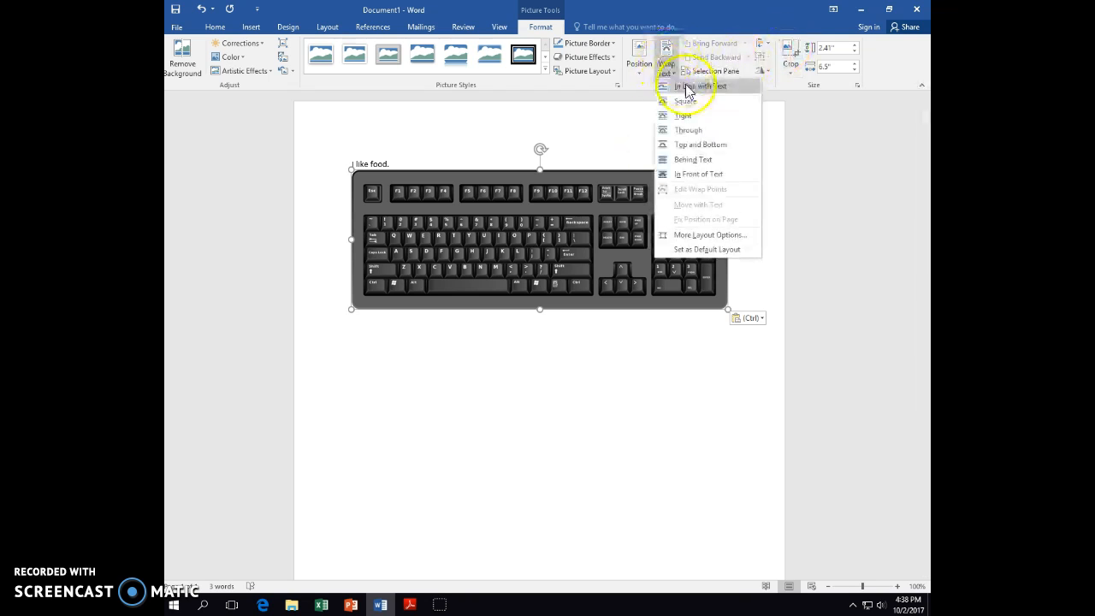
left_click(710, 175)
left_click_drag(573, 241, 571, 437)
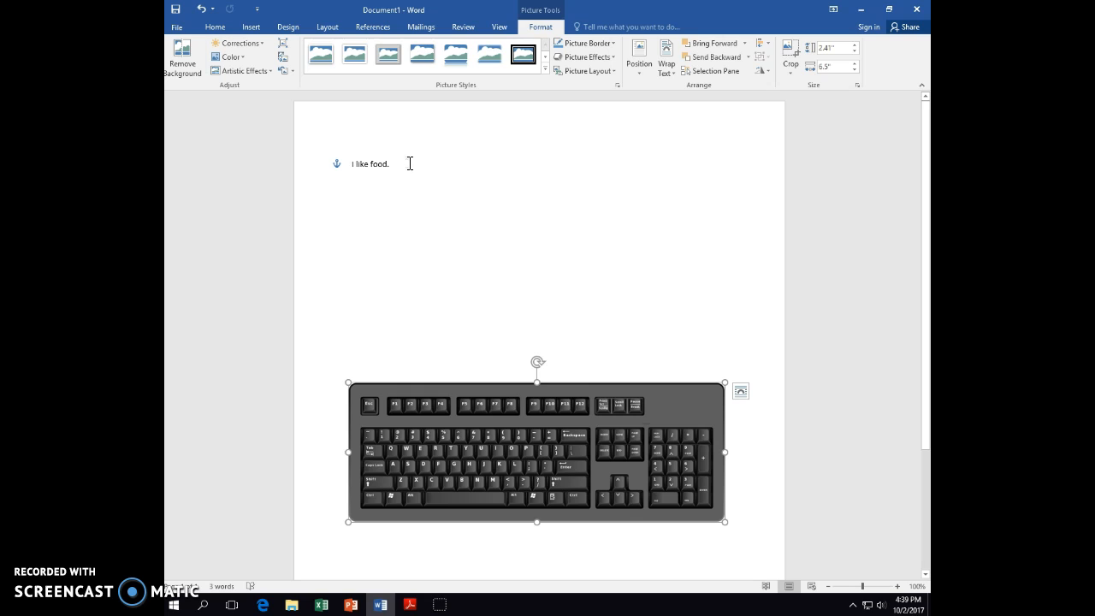
Select the whole sentence "I like food." starting from its end
left_click(401, 159)
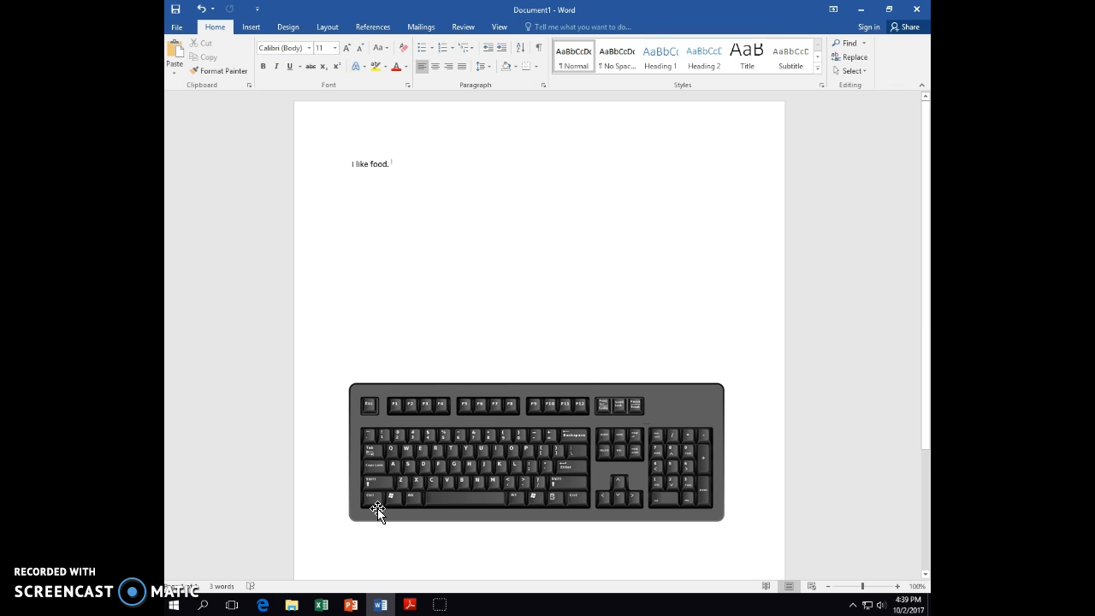
key("Left")
key("Left")
key("Left")
key("shift+Left")
key("shift+Left")
key("shift+Left")
key("shift+Left")
key("shift+Left")
key("shift+Left")
key("shift+Left")
key("shift+Left")
key("shift+Left")
key("shift+Left")
key("shift+Left")
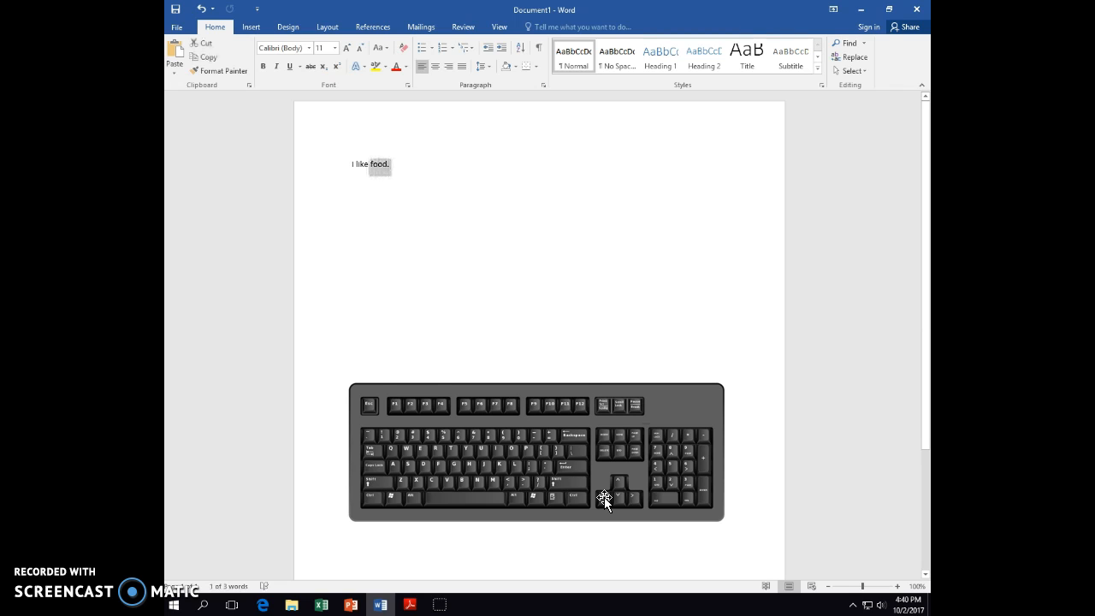
key("shift+Left")
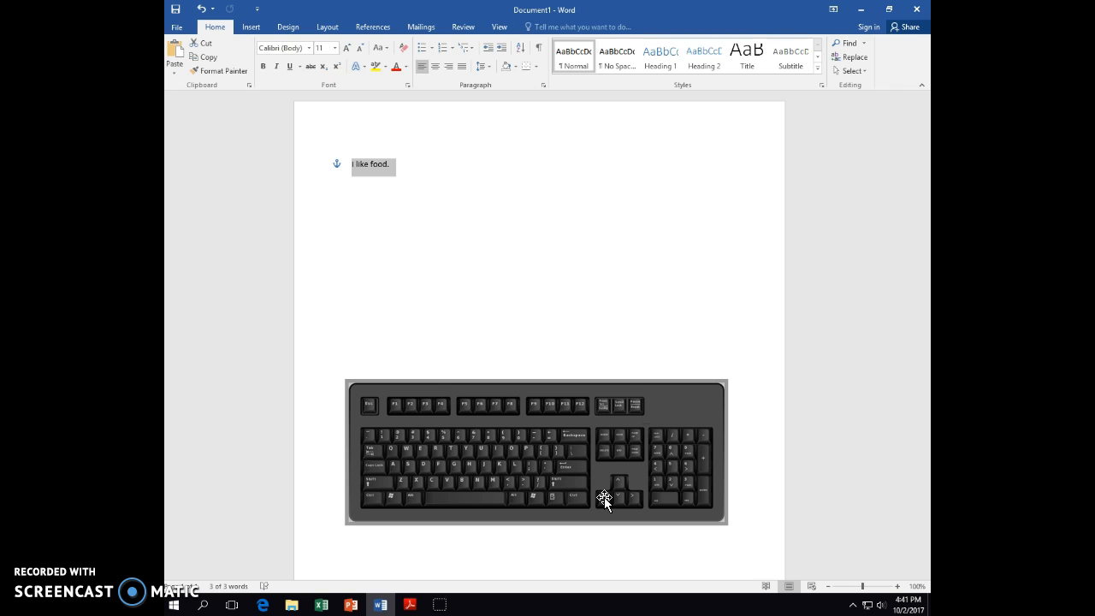
key("shift+Right")
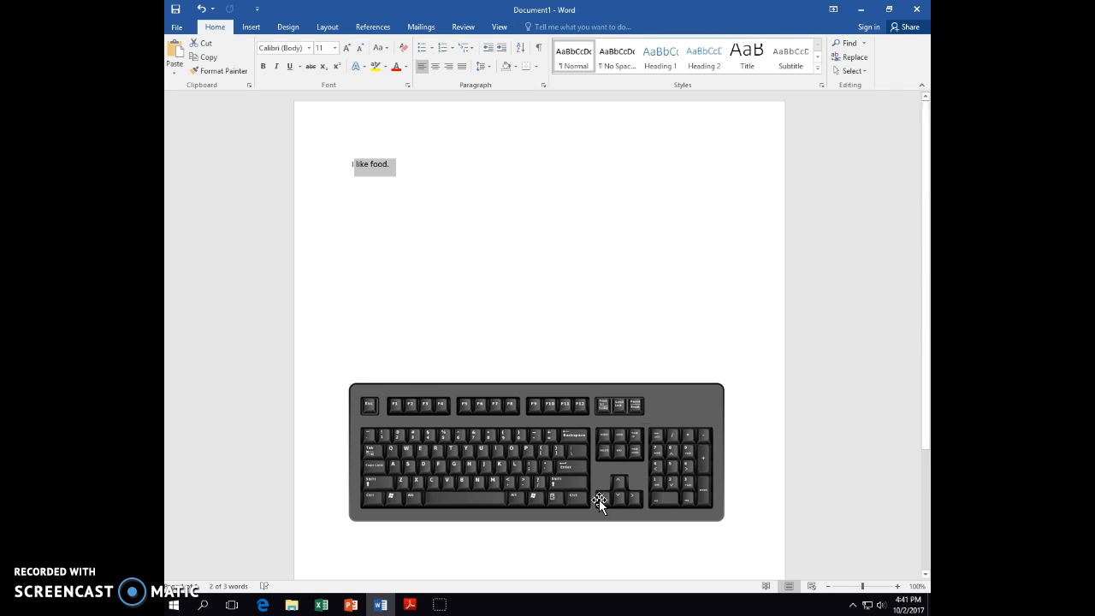
left_click(598, 500)
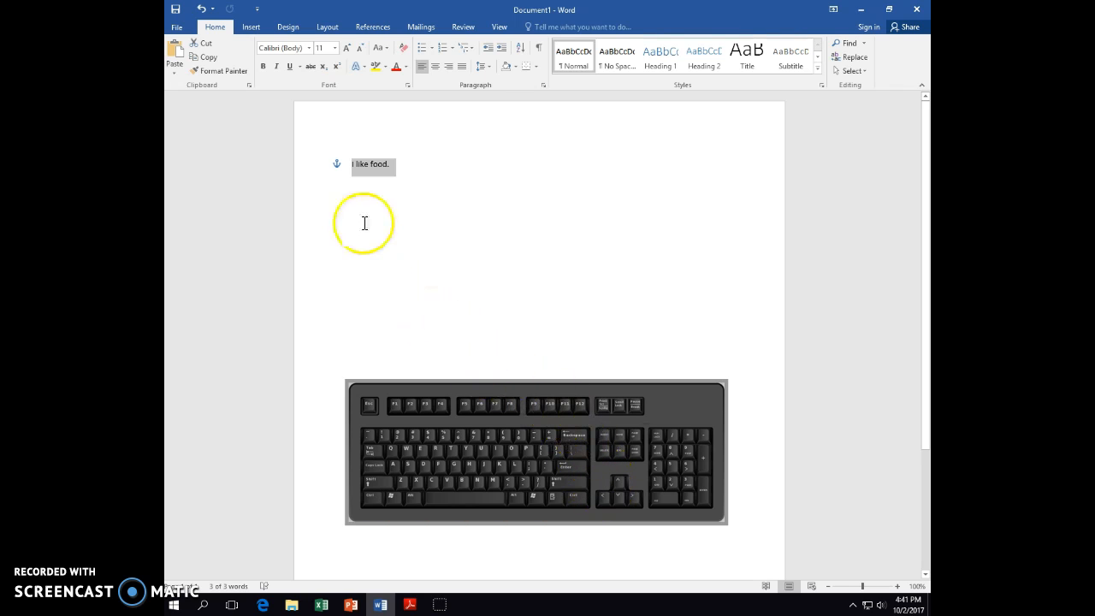
mouse_move(363, 164)
left_mouse_down()
mouse_move(390, 165)
mouse_move(343, 170)
mouse_move(361, 179)
left_mouse_up()
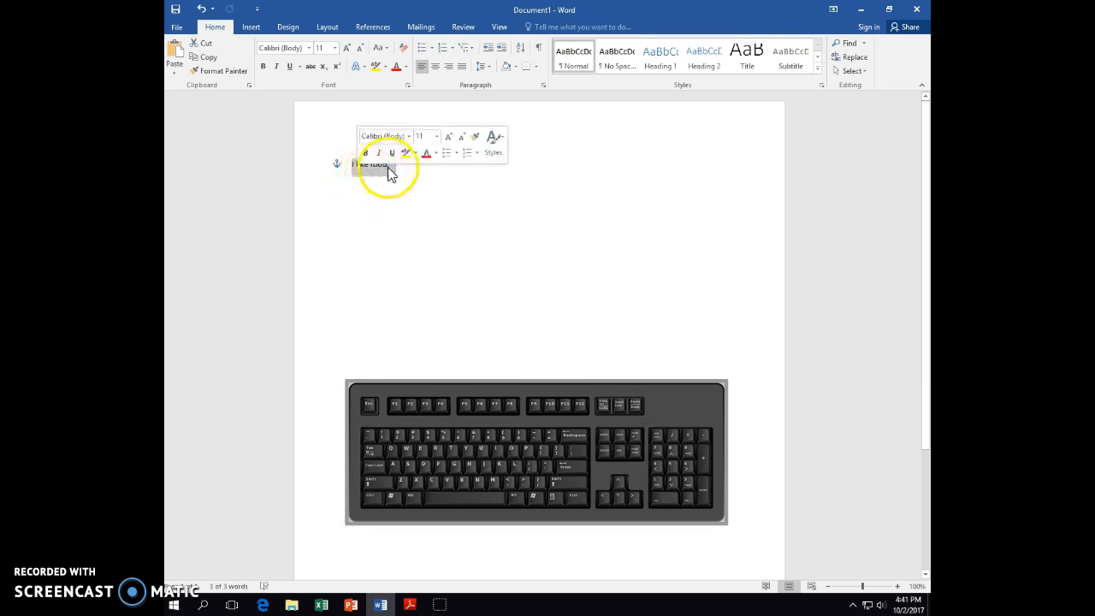
left_click(392, 153)
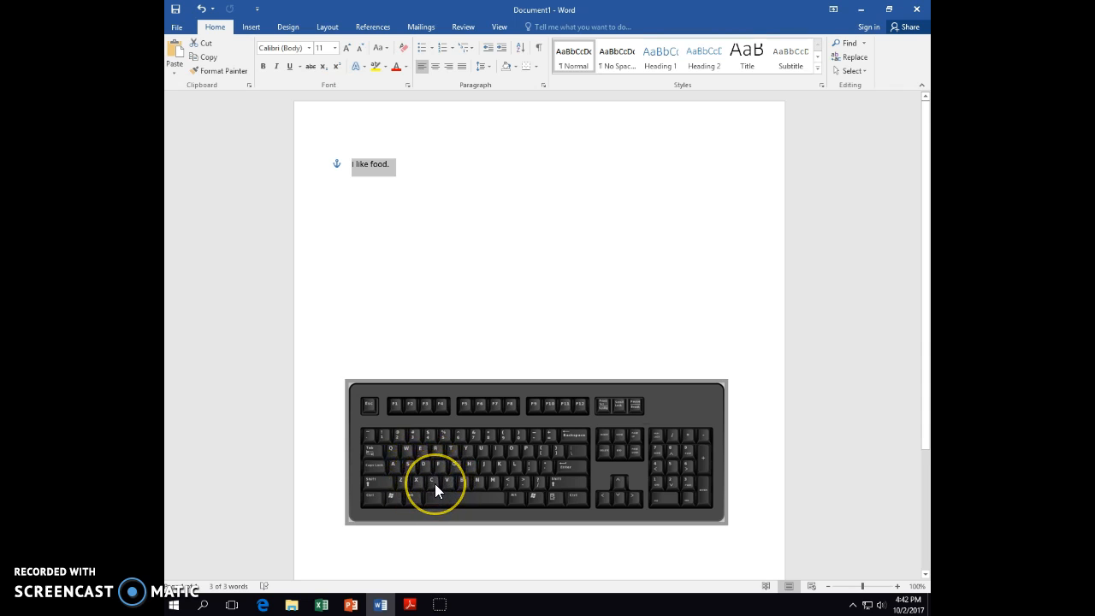
Copy the selected sentence twice onto the lines below it and move the front keyboard picture up over the other copies
key("ctrl+c")
left_click(440, 325)
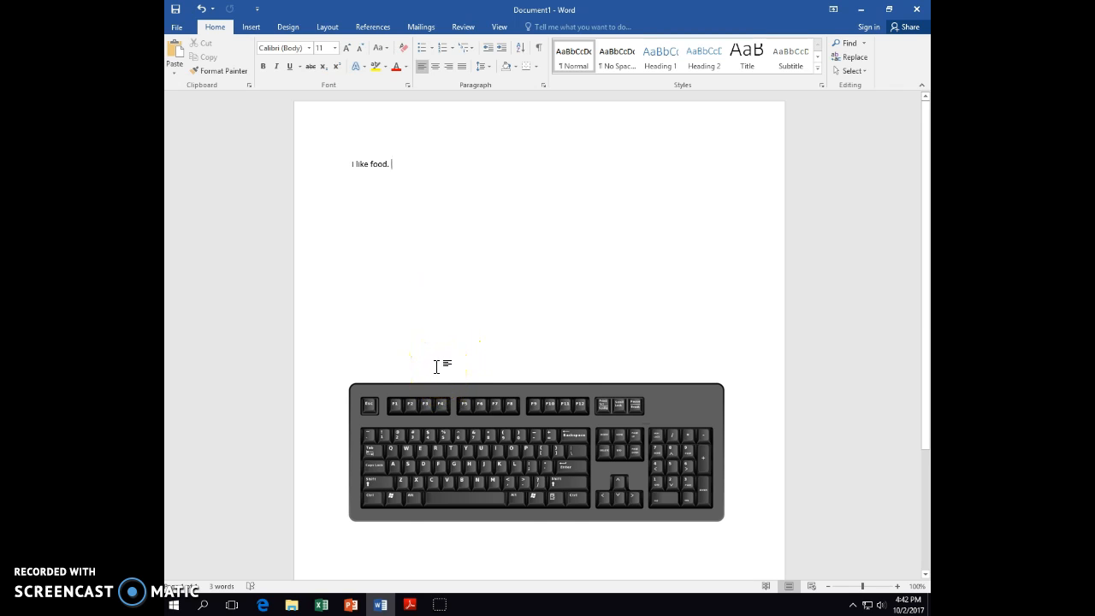
key("Return")
key("Return")
key("ctrl+v")
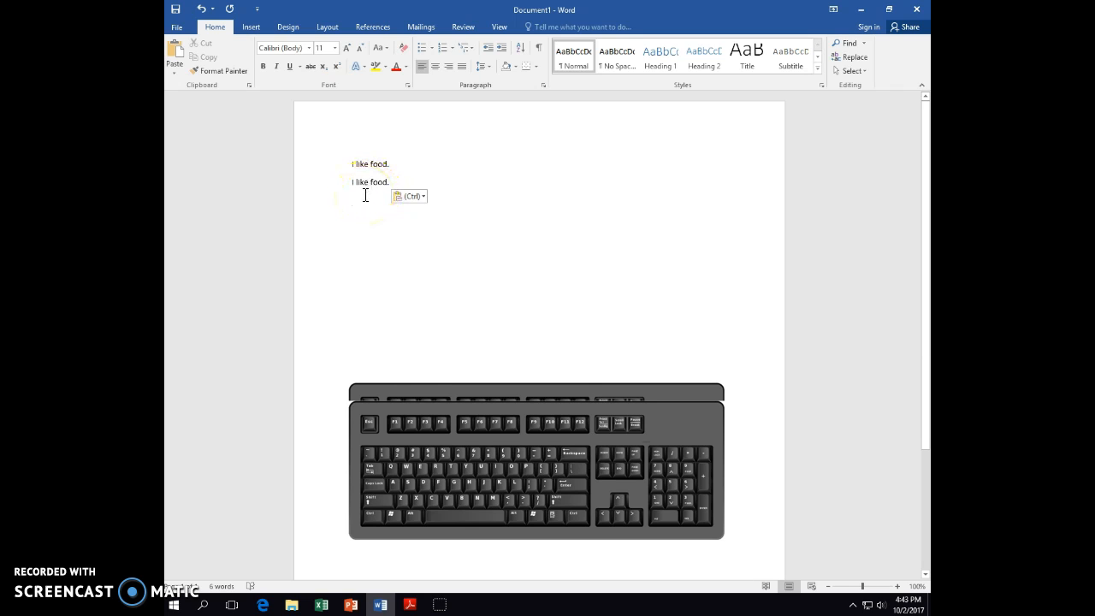
key("ctrl+v")
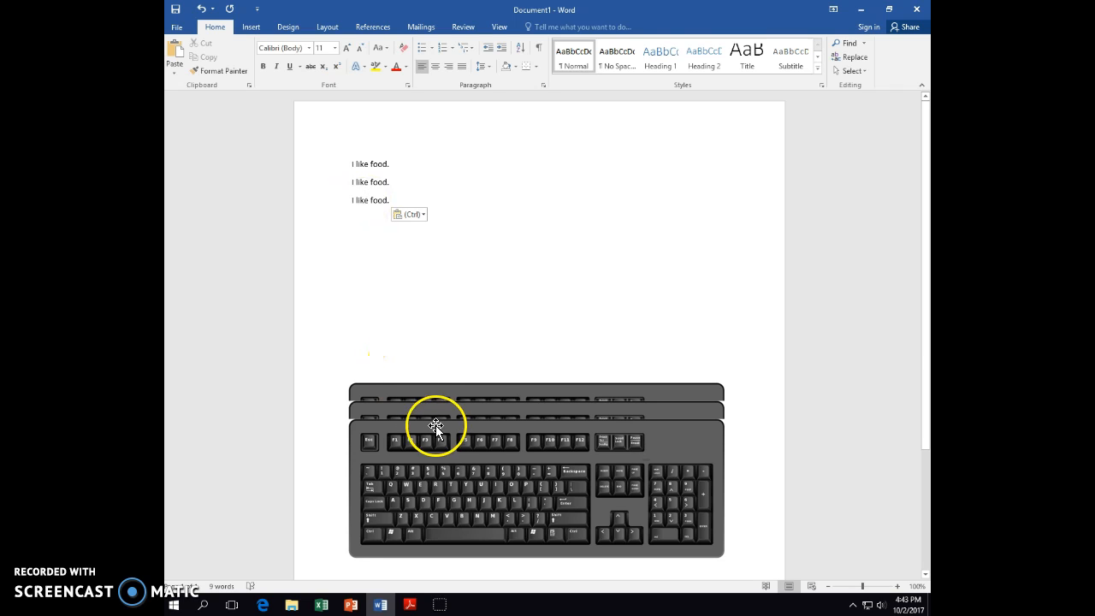
left_click_drag(467, 433, 465, 411)
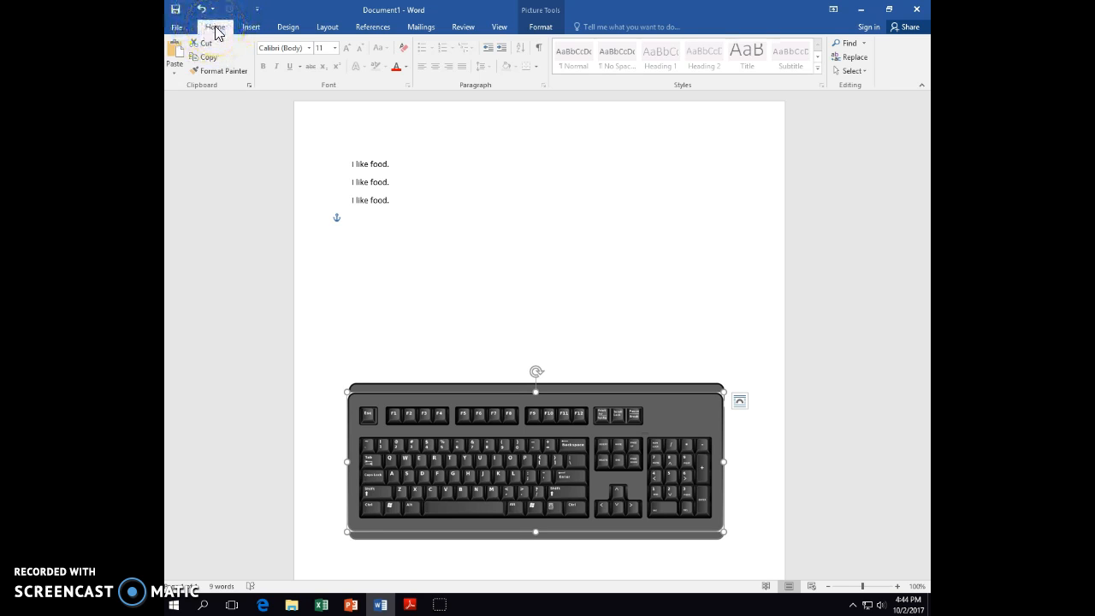
Set the font size of the third "I like food." sentence to 36
left_click(394, 200)
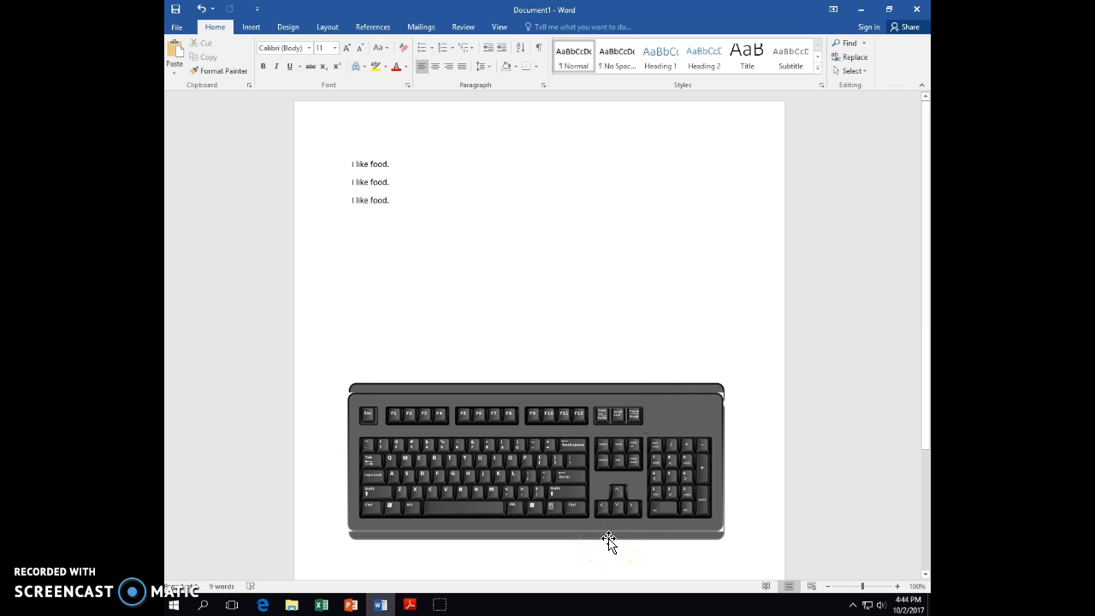
key("shift+Left")
key("shift+Left")
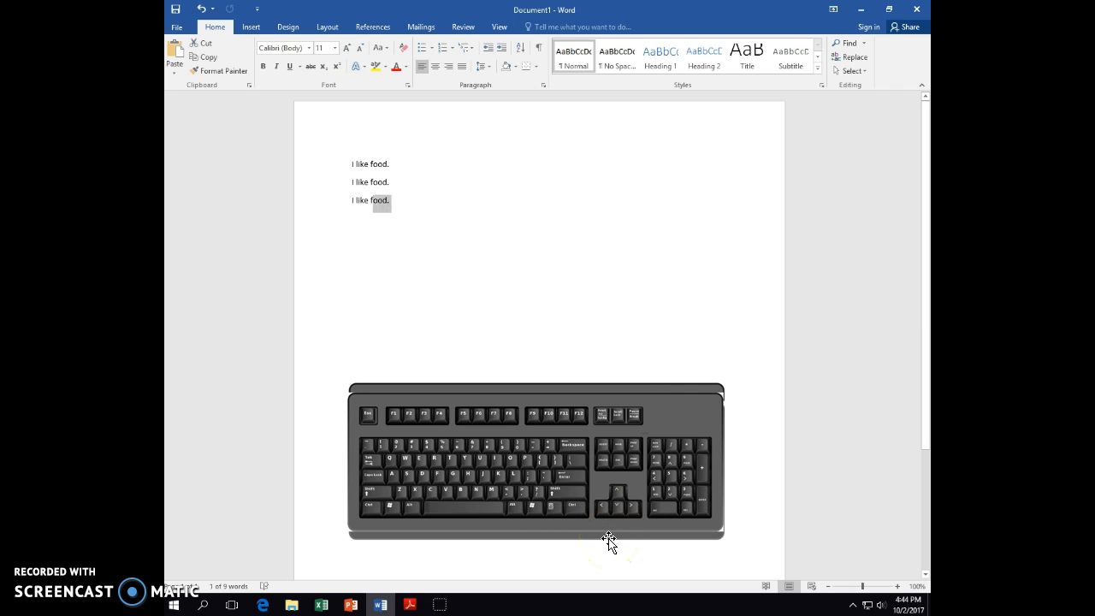
key("shift+Left")
key("shift+Left")
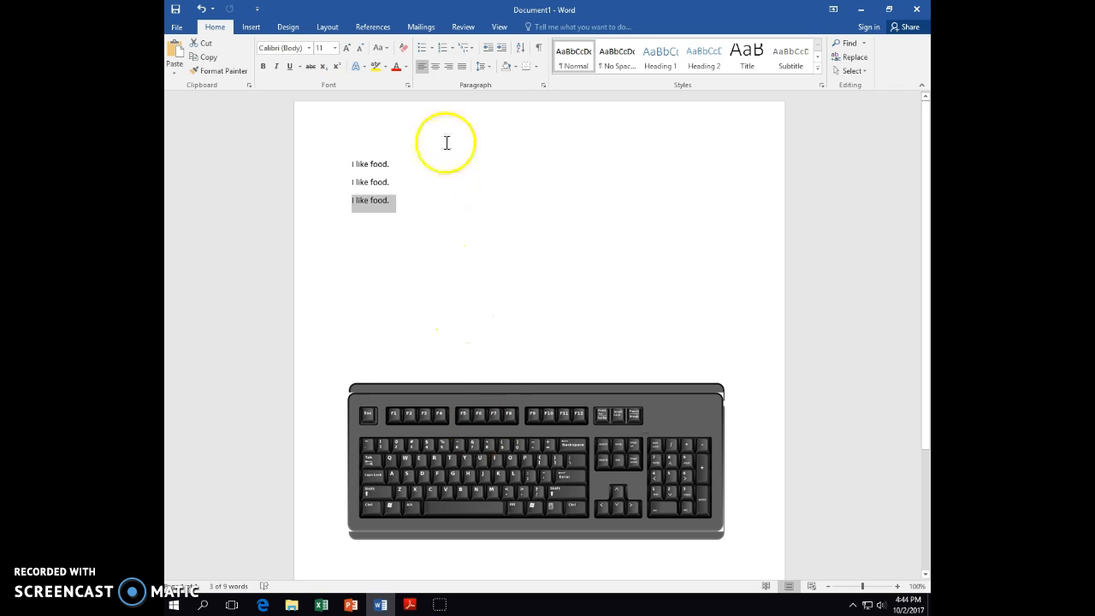
left_click(333, 47)
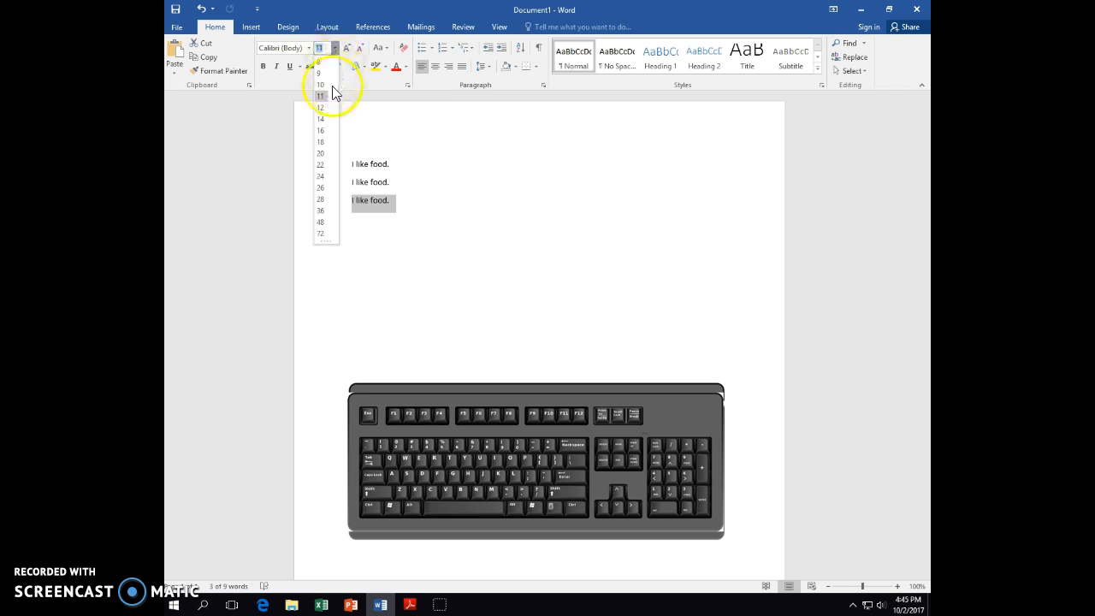
left_click(321, 210)
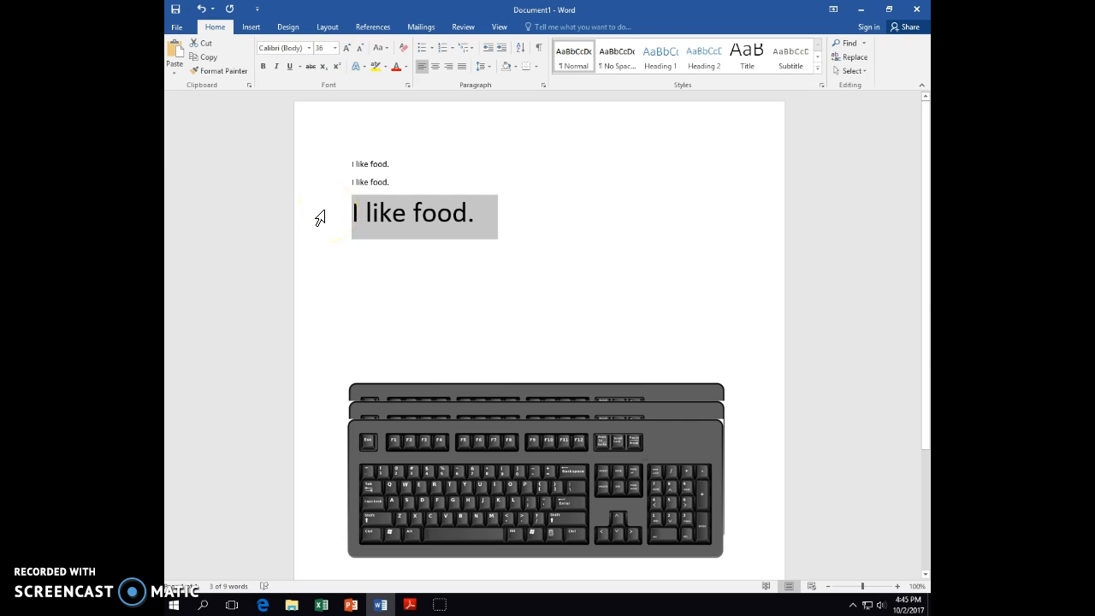
Change the third sentence's font to Bodoni MT Black and colour its text red
left_click(310, 49)
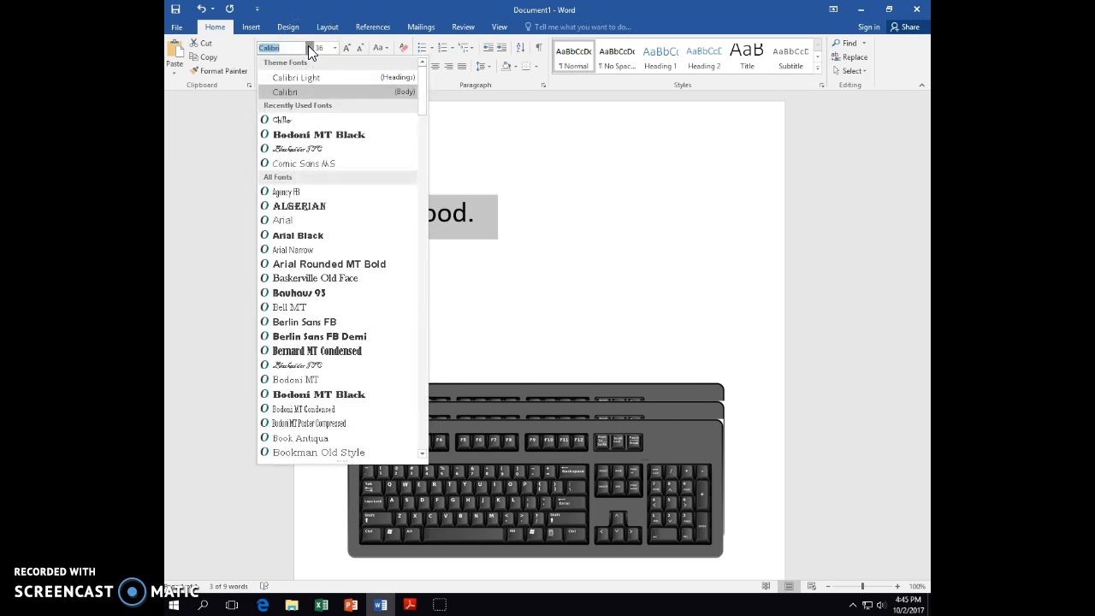
left_click(309, 137)
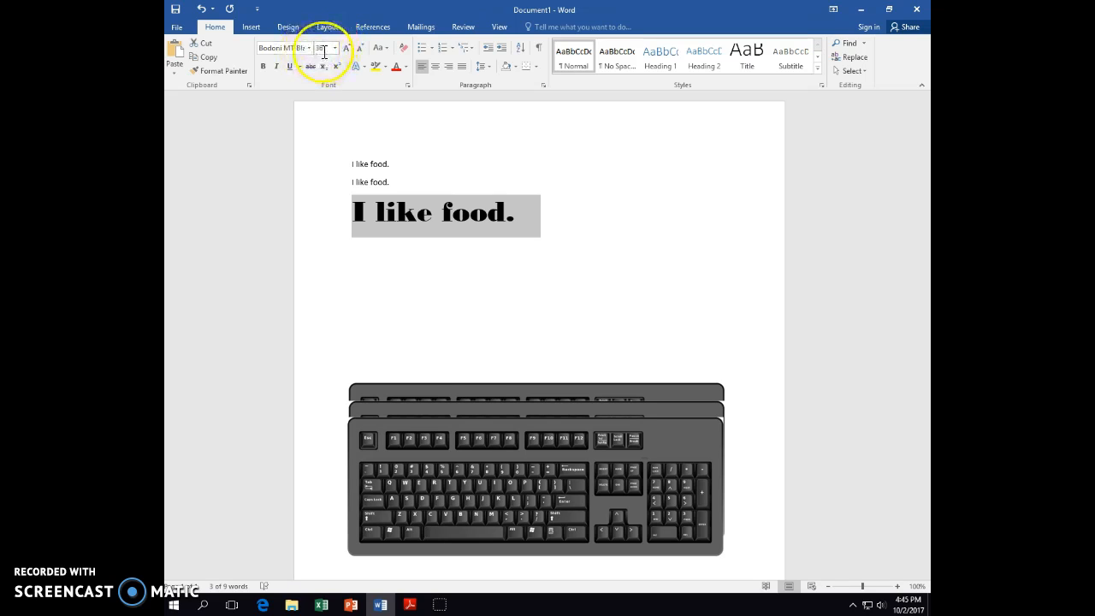
left_click(407, 72)
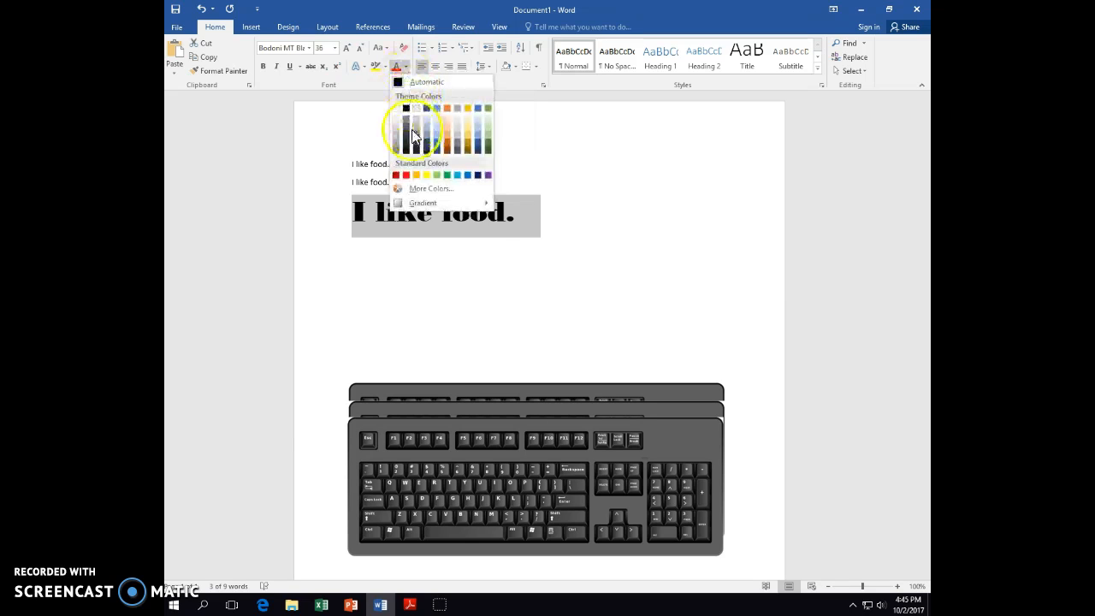
left_click(408, 176)
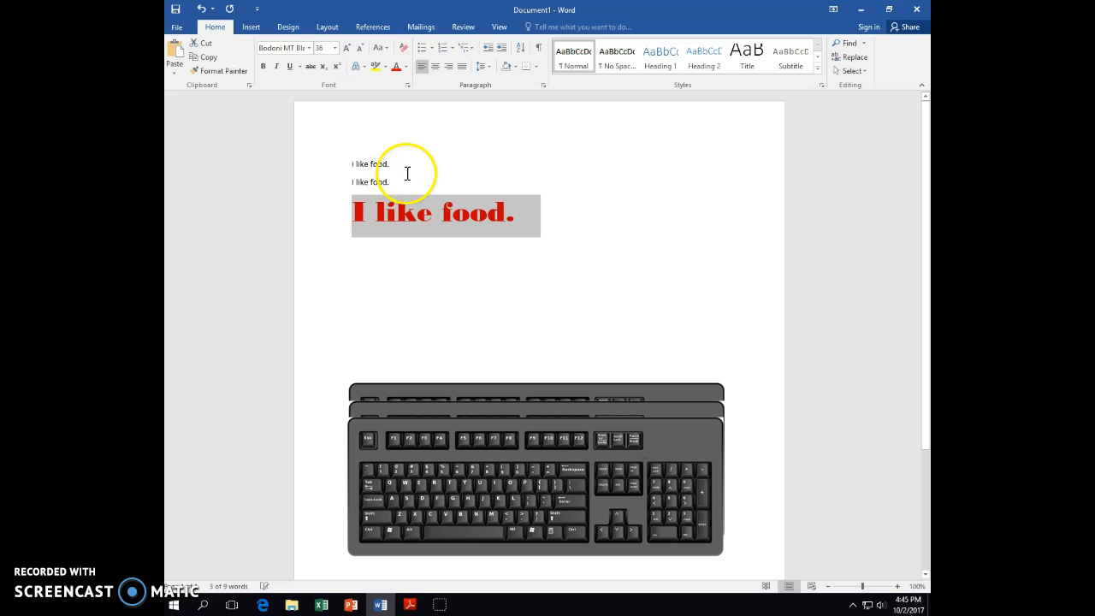
left_click(405, 236)
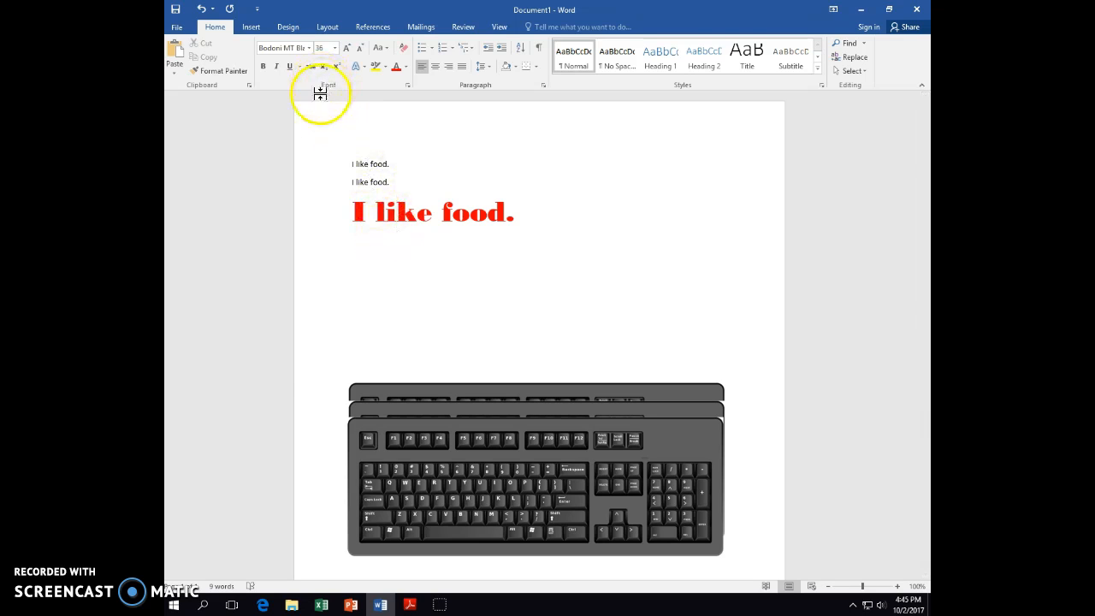
Format the second "I like food." sentence in the Chiller font at size 36
left_click(401, 182)
key("shift+Left")
key("shift+Left")
key("shift+Left")
key("shift+Left")
left_click_drag(601, 541, 601, 541)
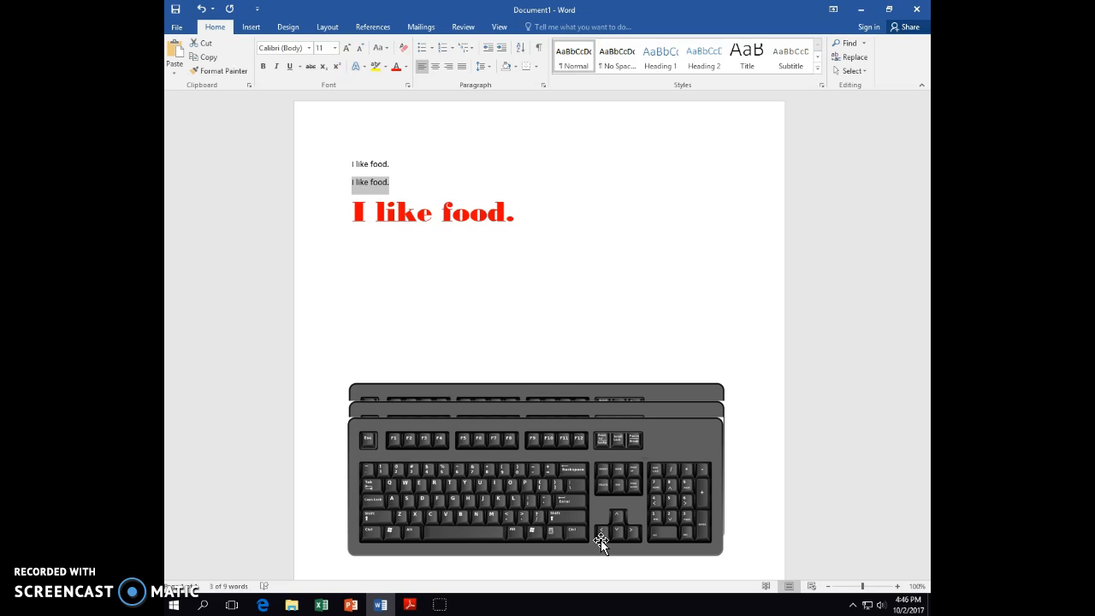
left_click(309, 47)
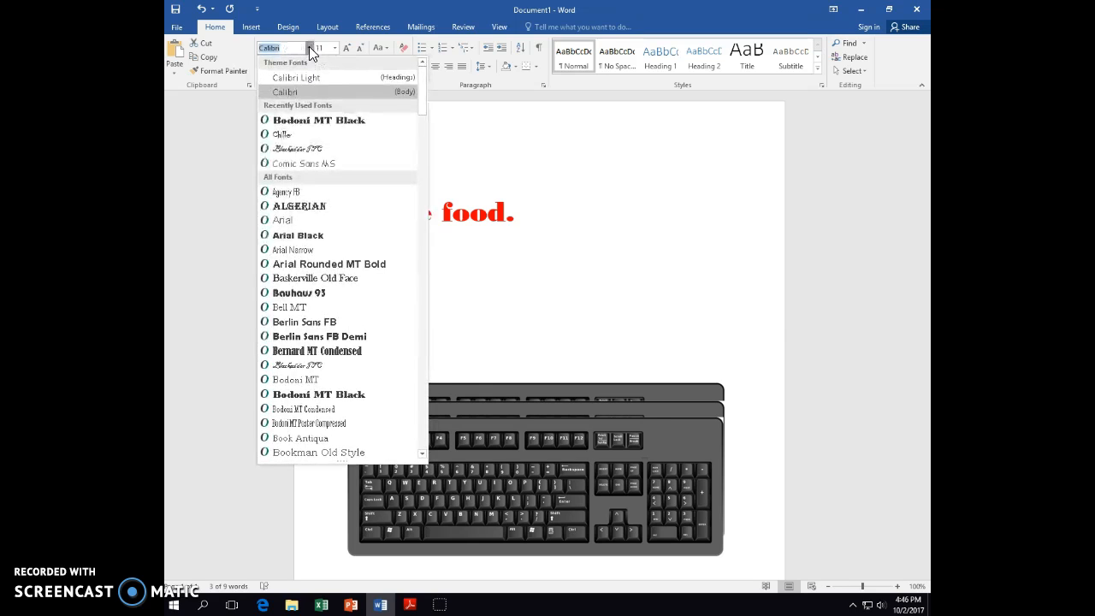
left_click(306, 139)
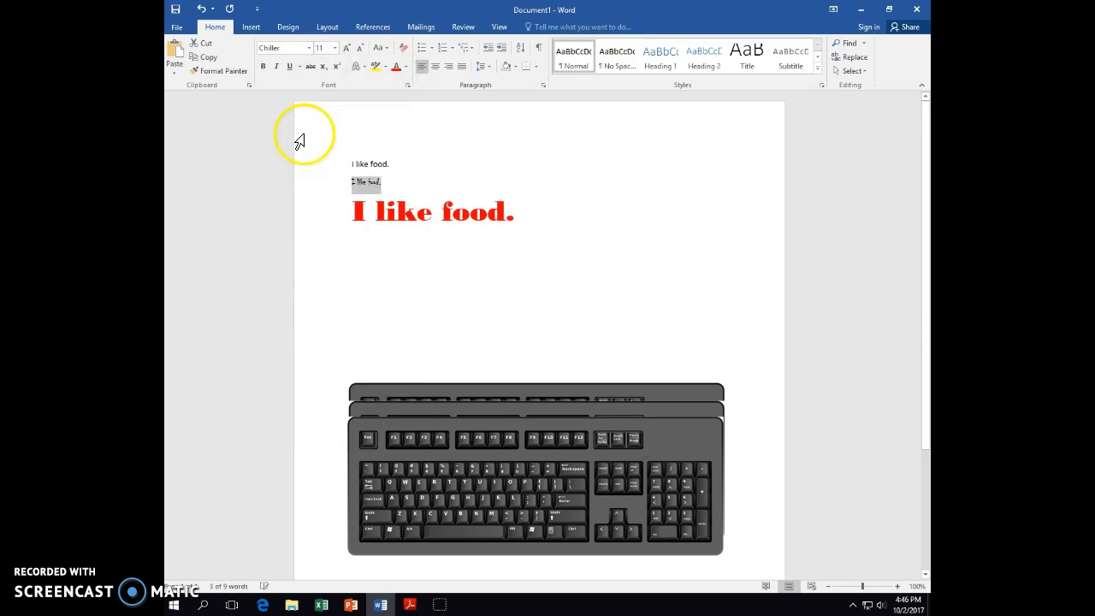
left_click(334, 48)
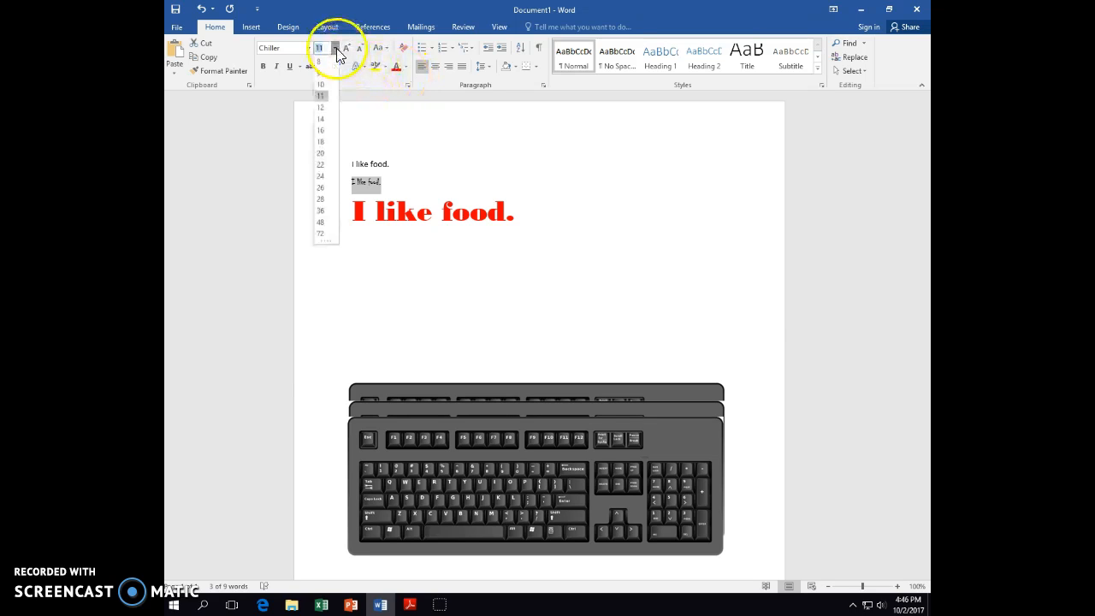
left_click(320, 211)
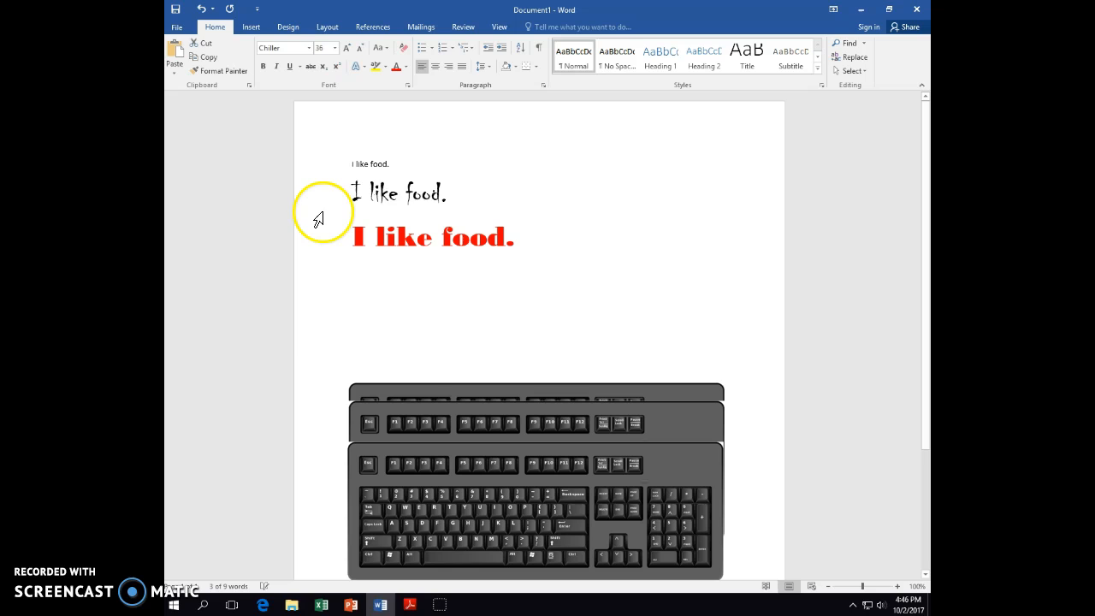
Colour the text of the second "I like food." sentence light blue and deselect it
left_click(405, 67)
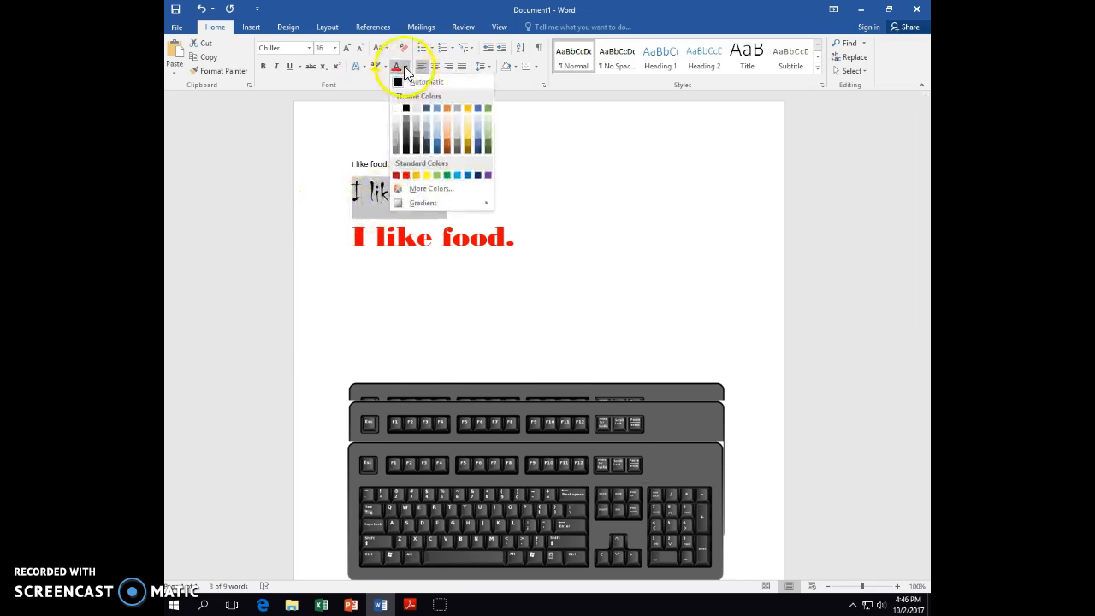
left_click(458, 177)
left_click(463, 193)
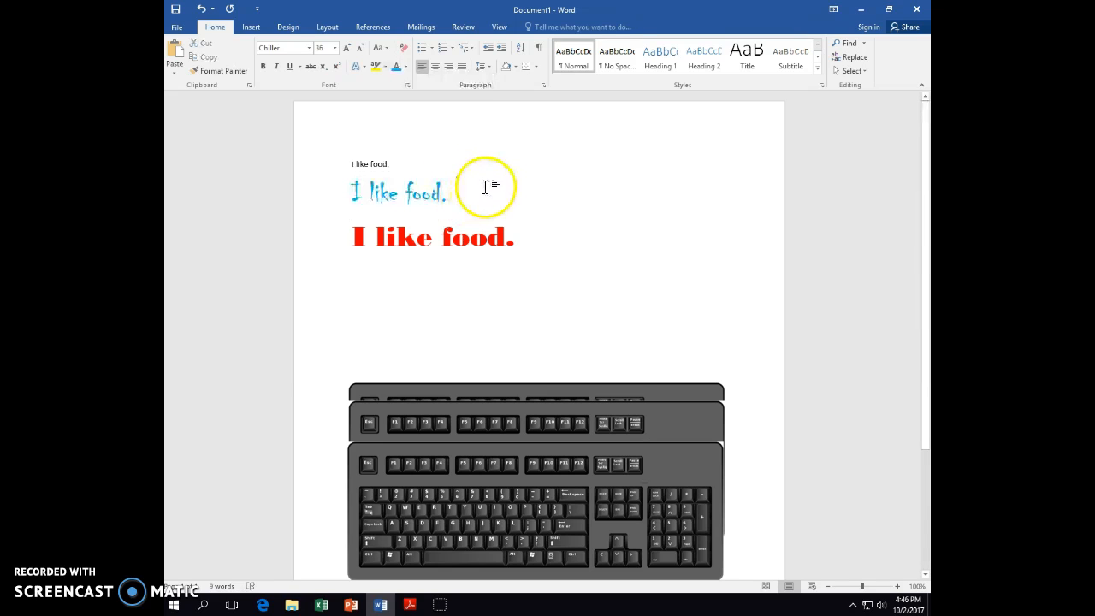
left_click(535, 235)
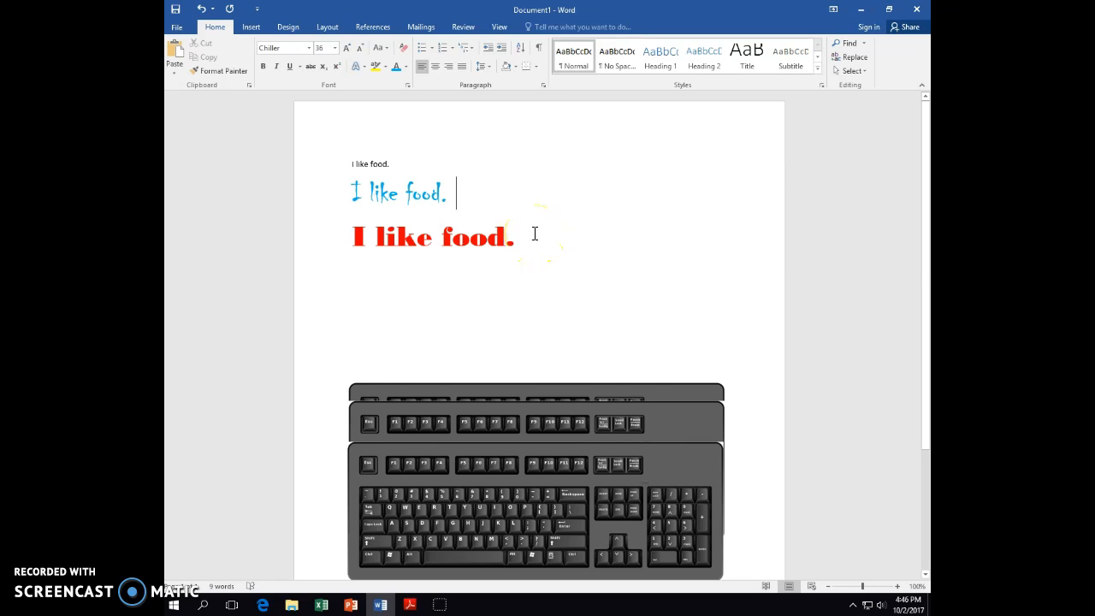
Select the first "I like food." sentence and set its font size to 20
left_click(390, 165)
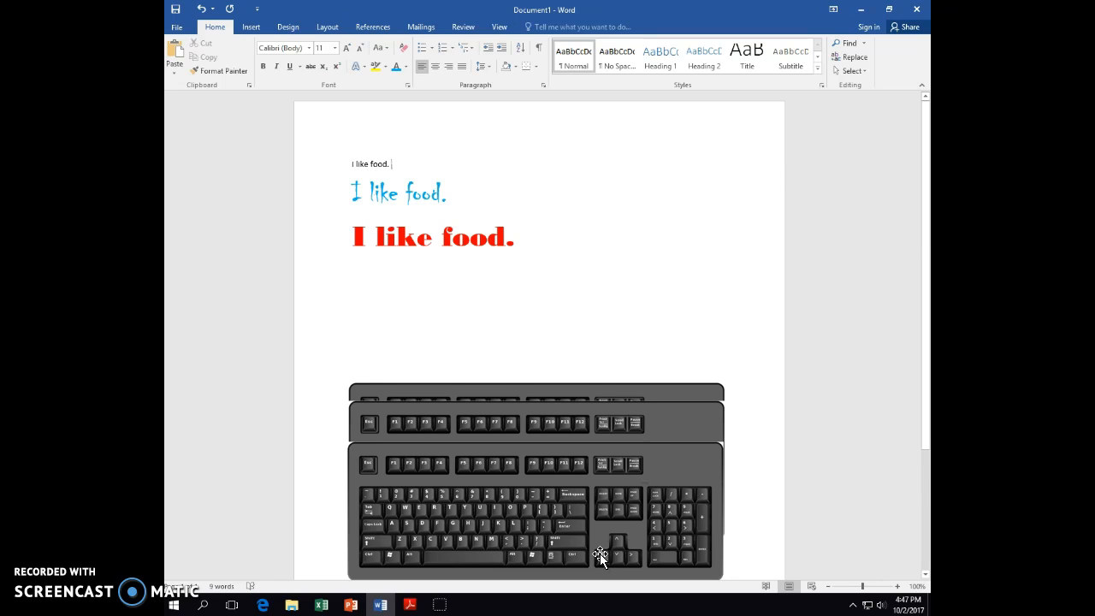
key("shift+Left")
key("shift+Left")
key("shift+Left")
key("shift+Left")
key("shift+Left")
key("shift+Left")
key("shift+Left")
key("shift+Left")
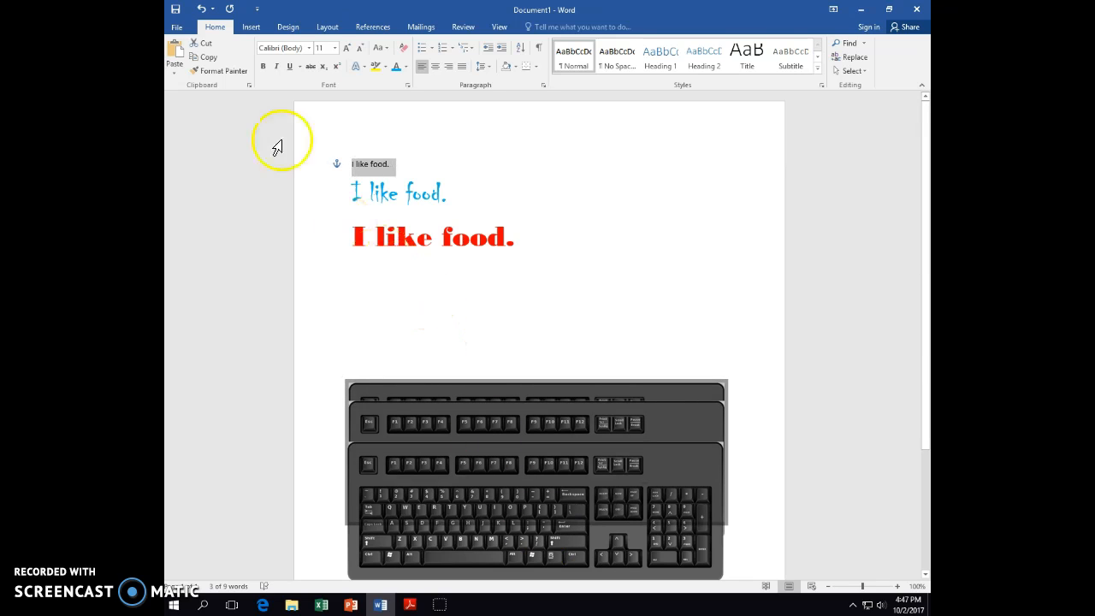
left_click(335, 50)
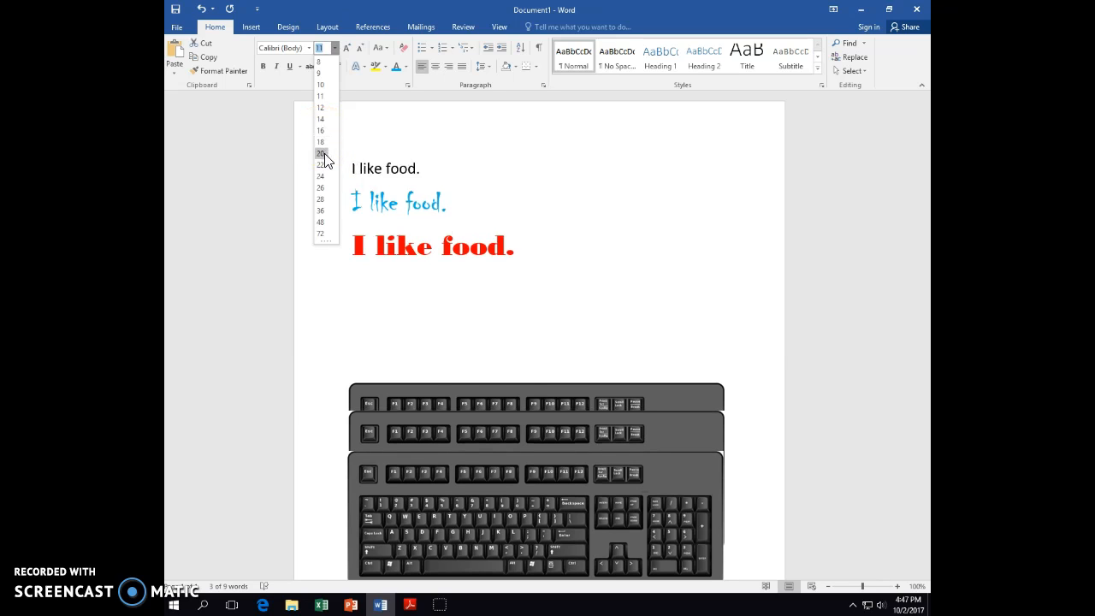
left_click(324, 155)
Colour the first sentence light orange and change its font to Bodoni MT Black
left_click(406, 67)
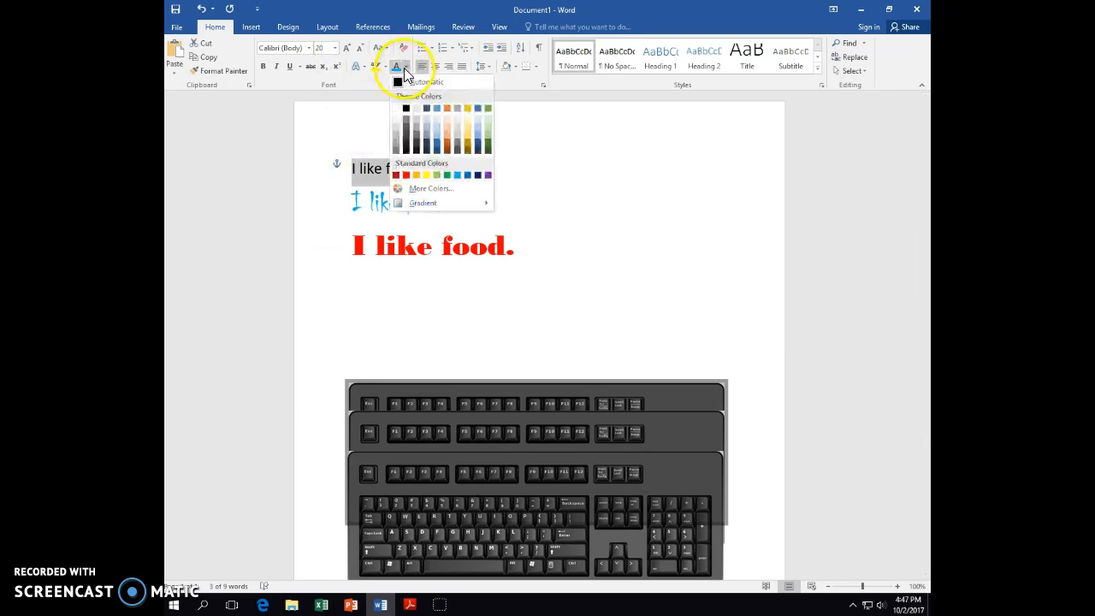
left_click(452, 150)
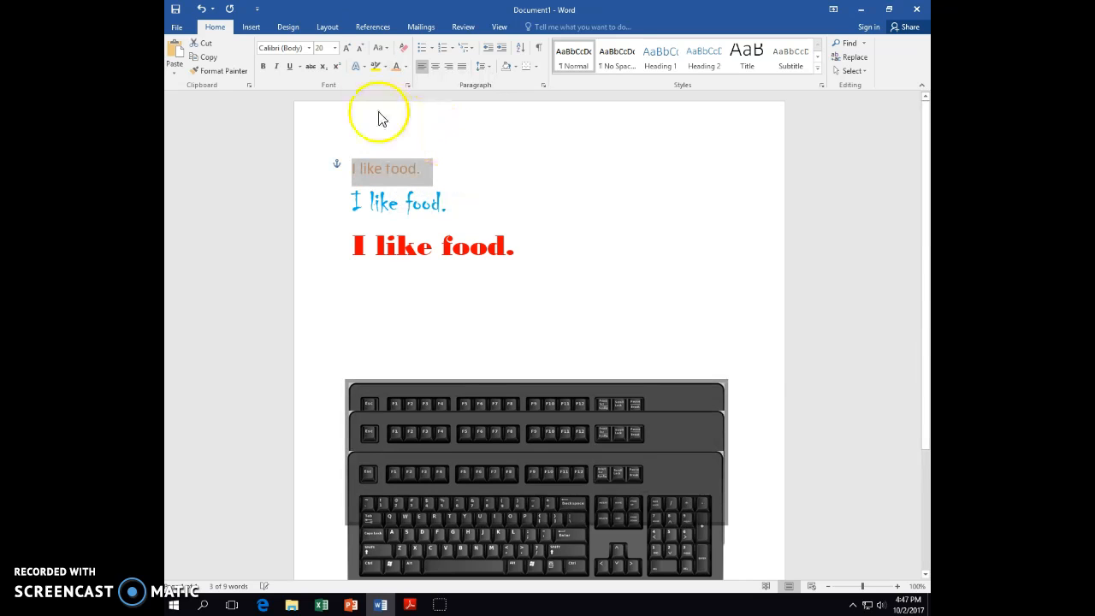
left_click(308, 49)
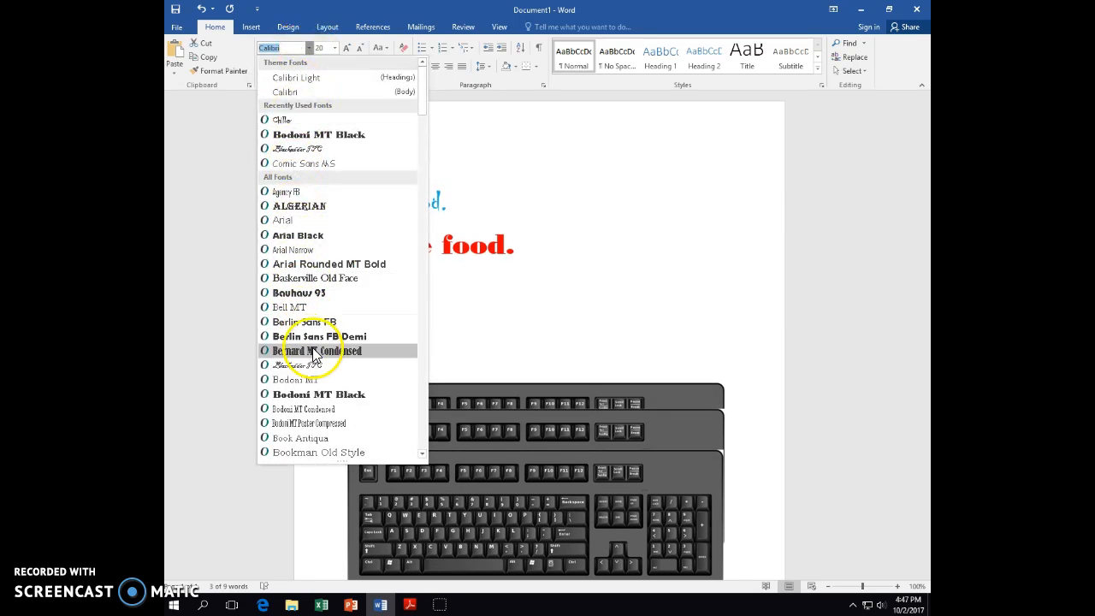
left_click(326, 394)
left_click(513, 310)
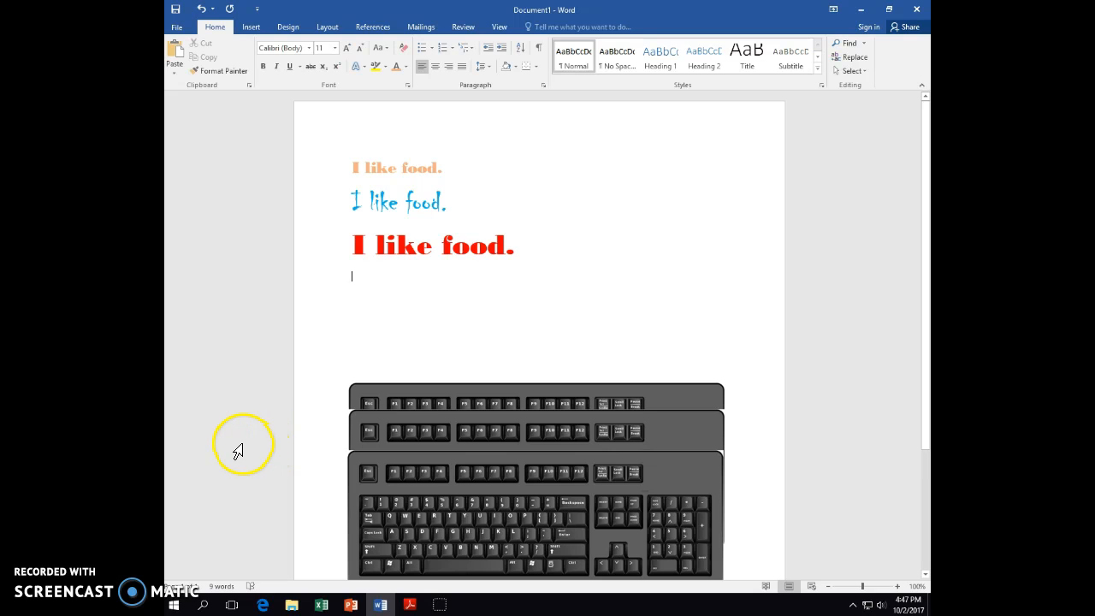
scroll(237, 445, "down", 2)
scroll(237, 451, "down", 3)
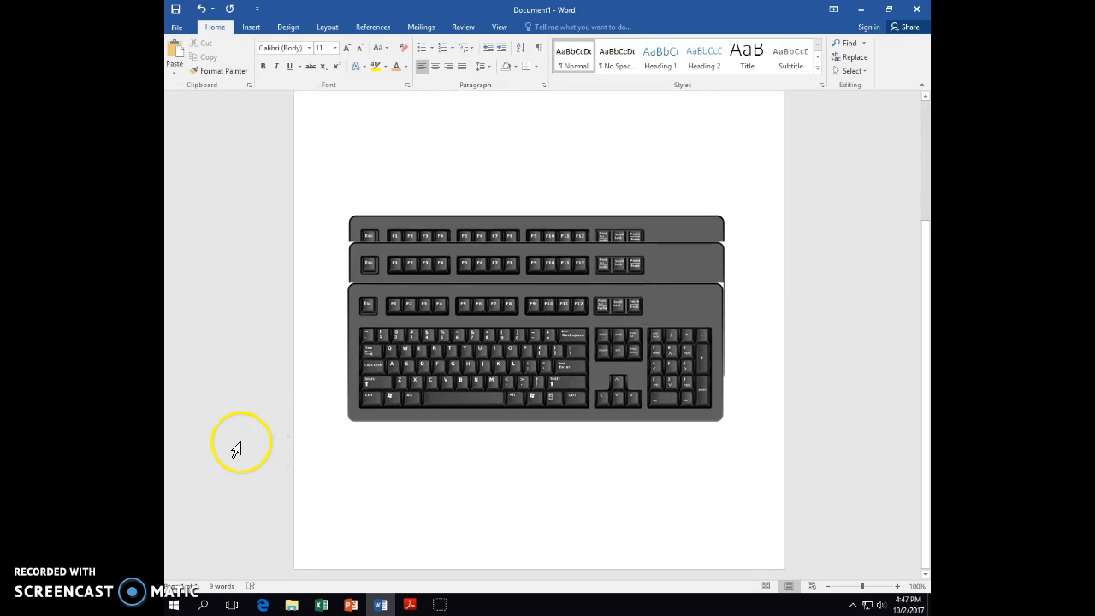
scroll(502, 308, "up", 4)
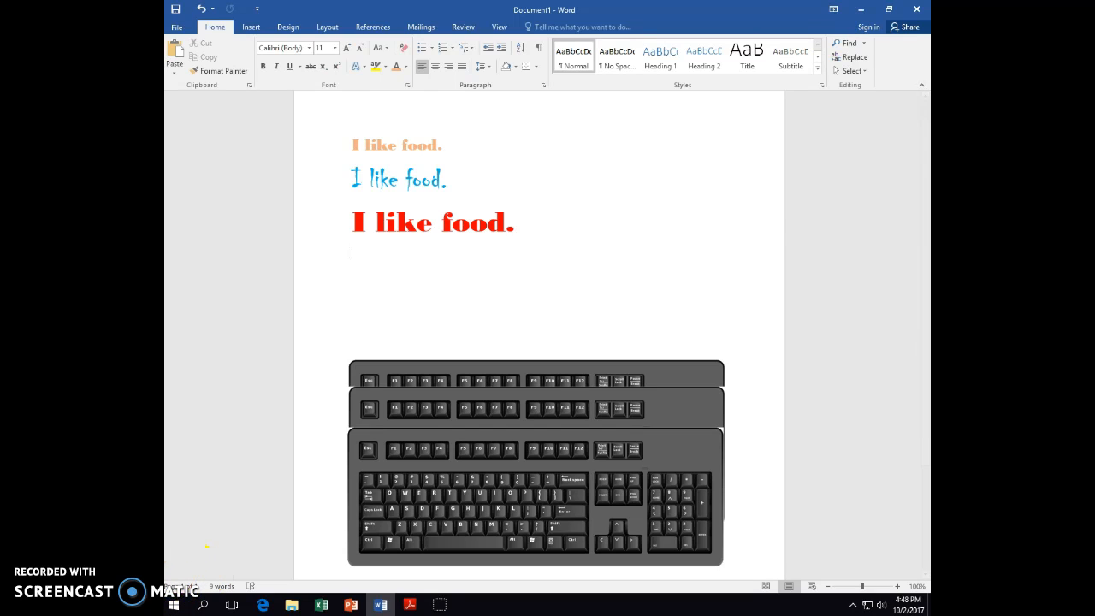
left_click(175, 541)
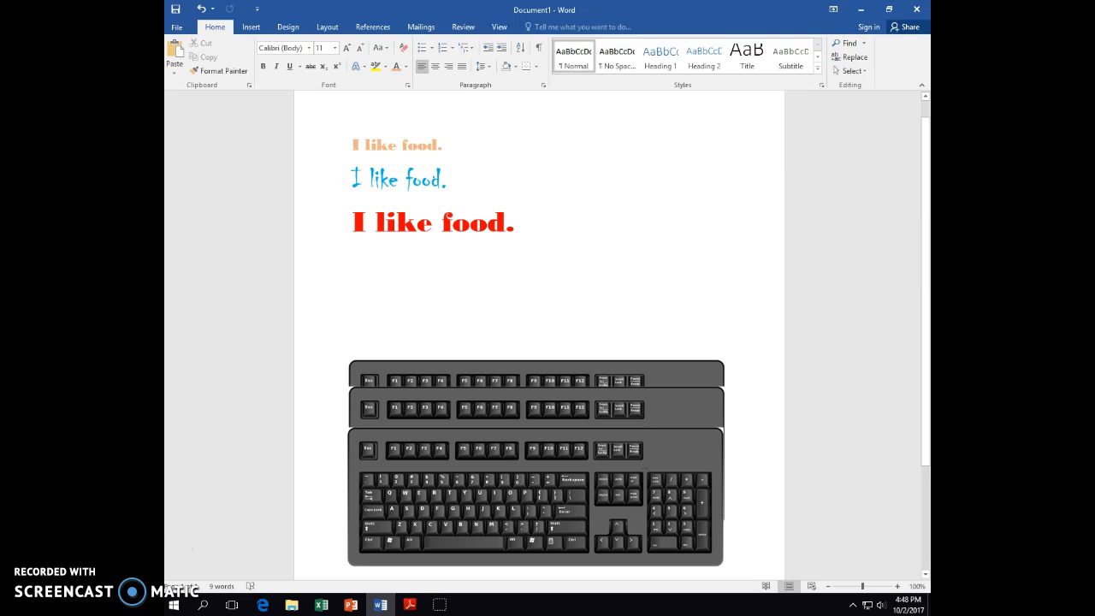